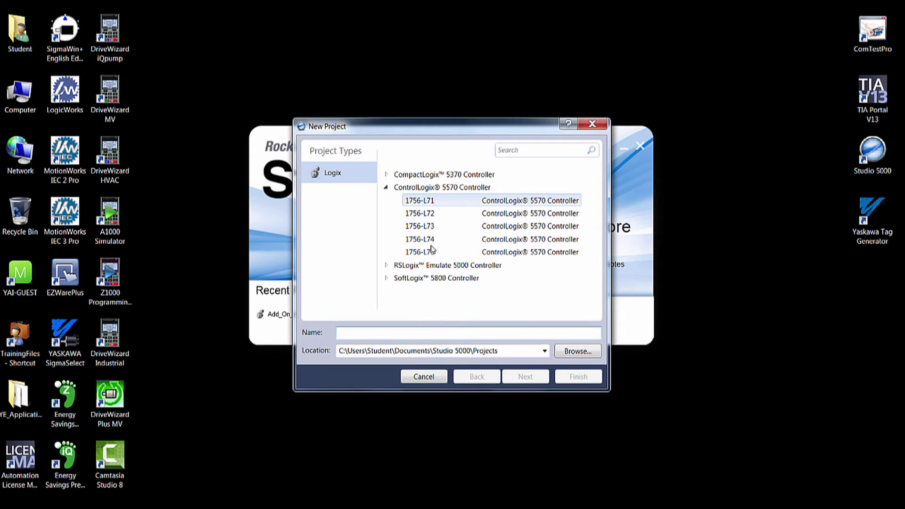
- Create a project named Demo for a 1769-L24ER-QB1B CompactLogix 5370 controller at revision 24
click(387, 175)
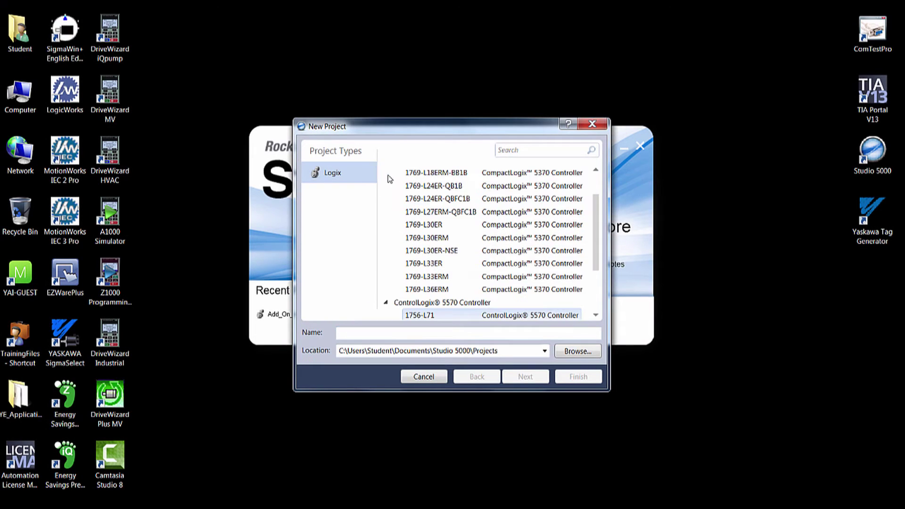
click(394, 334)
text(Demo)
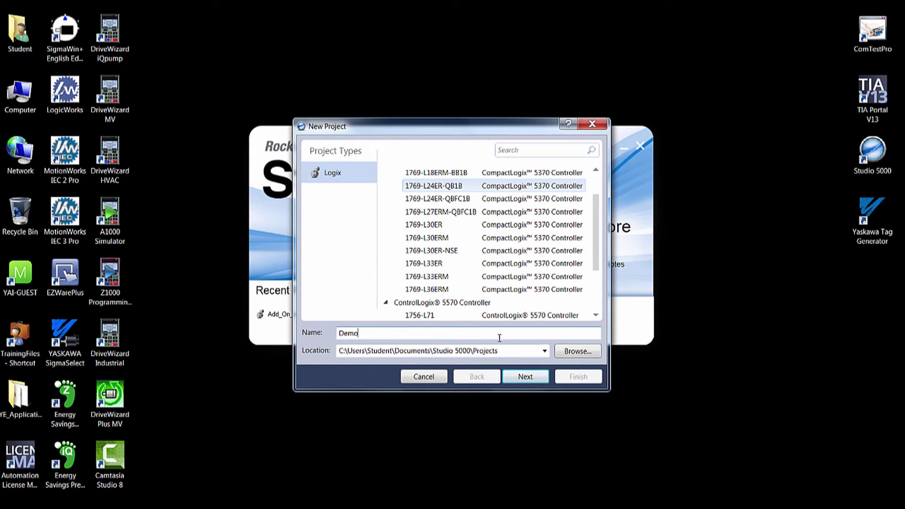
click(542, 377)
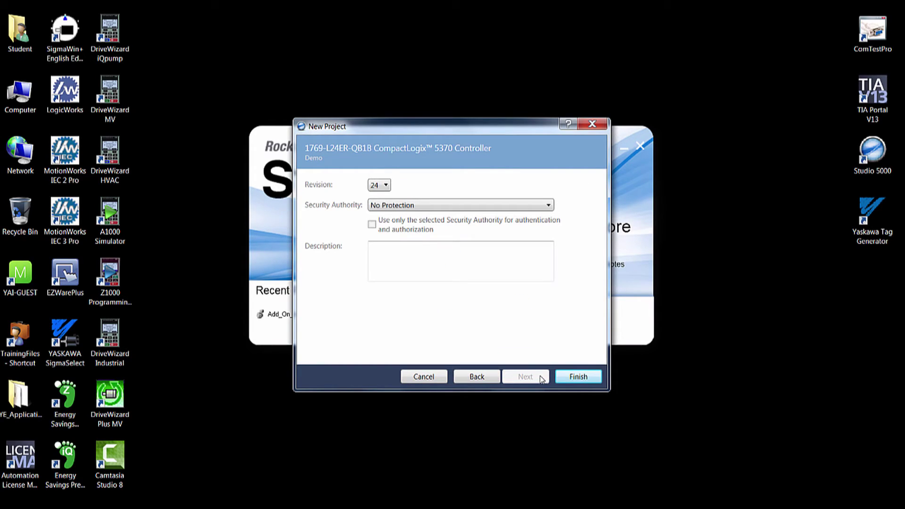
click(568, 377)
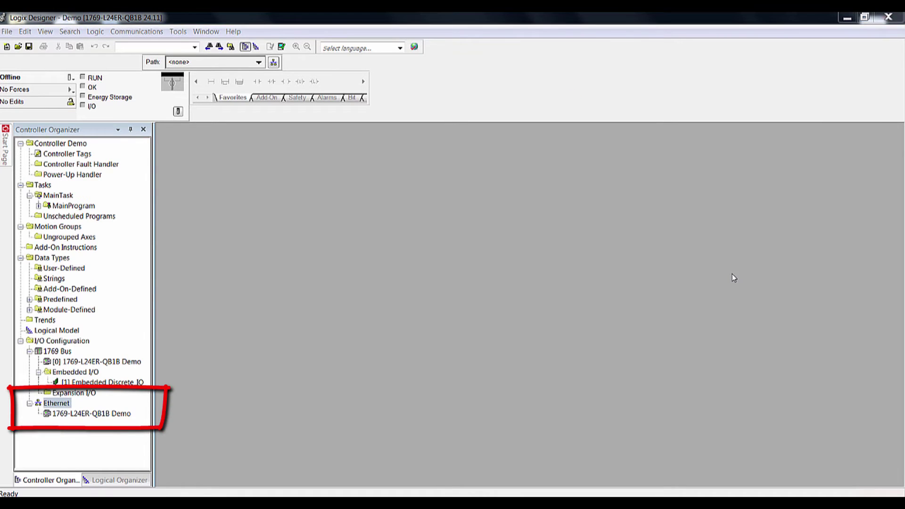
- Open the New Module catalog for the Ethernet network and filter it by 'Generic'
right_click(64, 404)
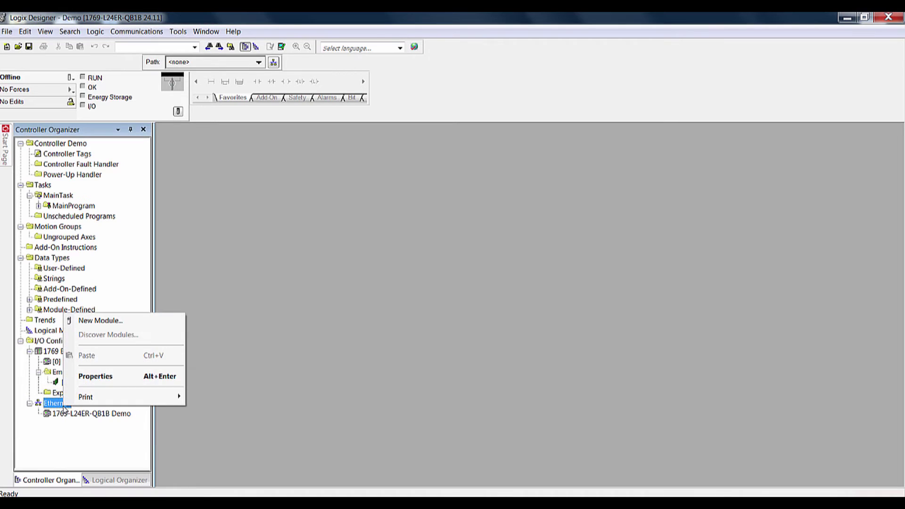
click(113, 326)
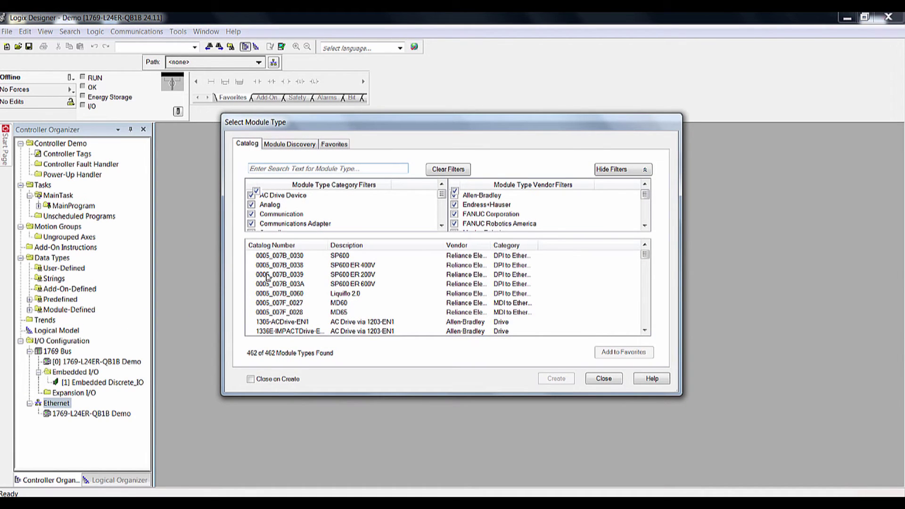
click(283, 168)
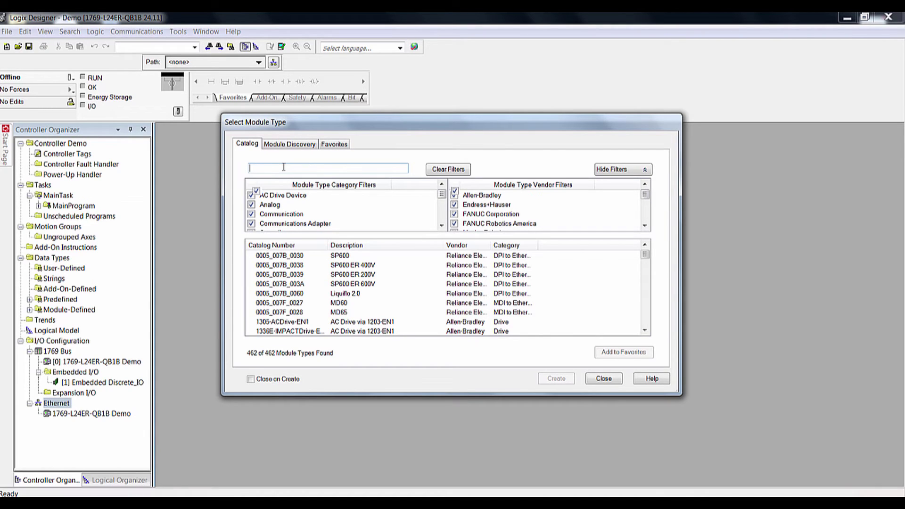
text(Yaskawa)
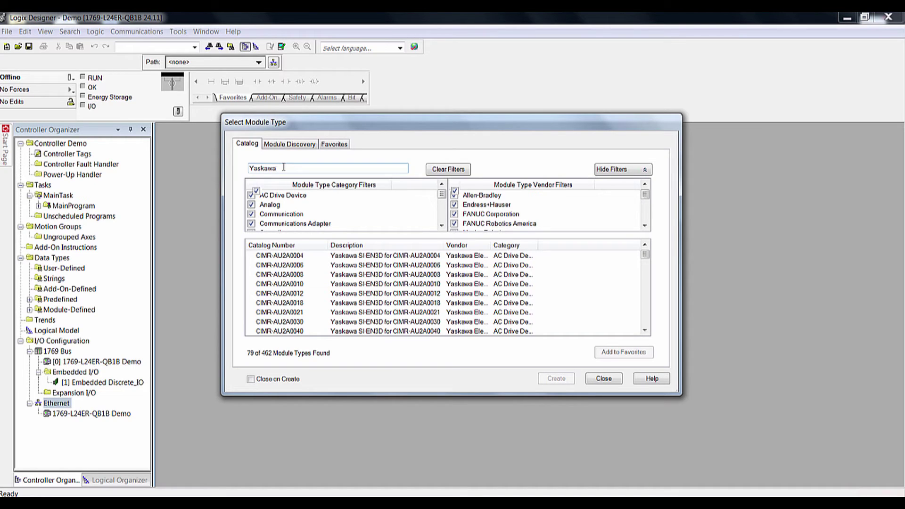
key(BackSpace)
key(BackSpace)
key(BackSpace)
key(BackSpace)
key(BackSpace)
key(BackSpace)
key(BackSpace)
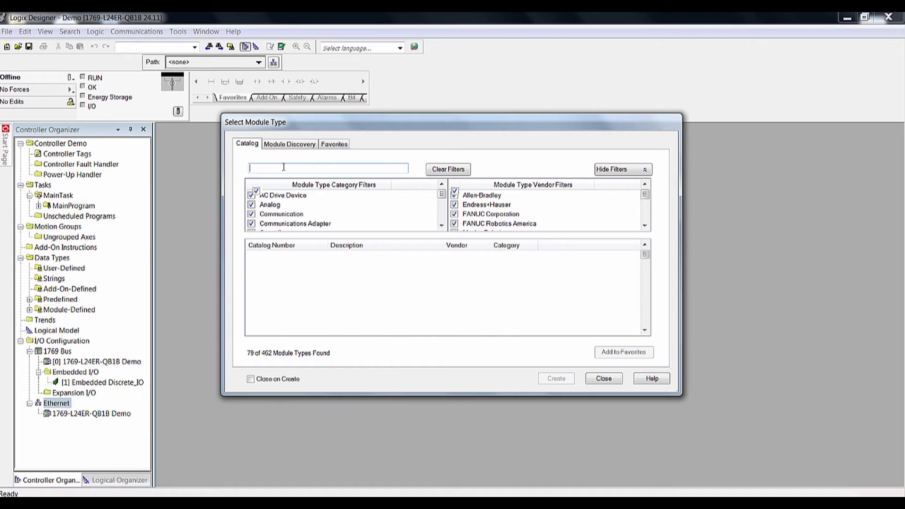
text(Gener)
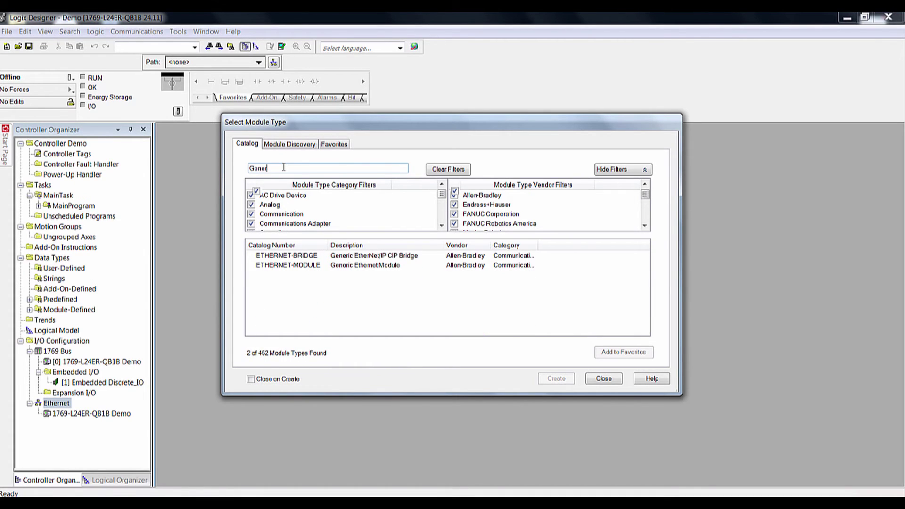
text(ic)
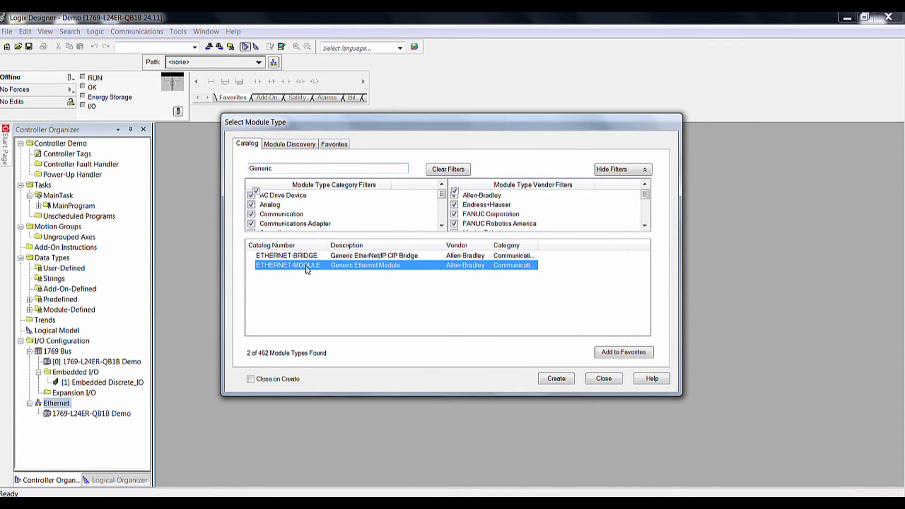
- Create a Generic Ethernet Module and name it A1000
click(560, 381)
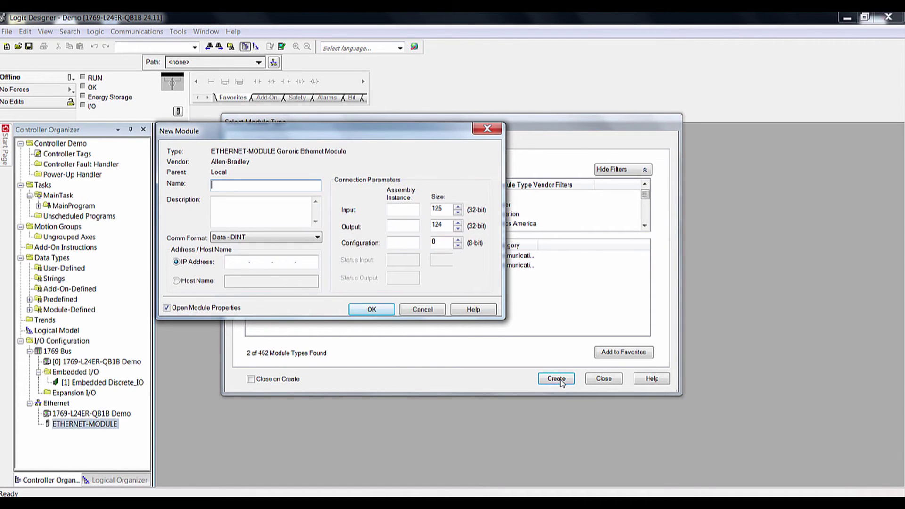
click(236, 187)
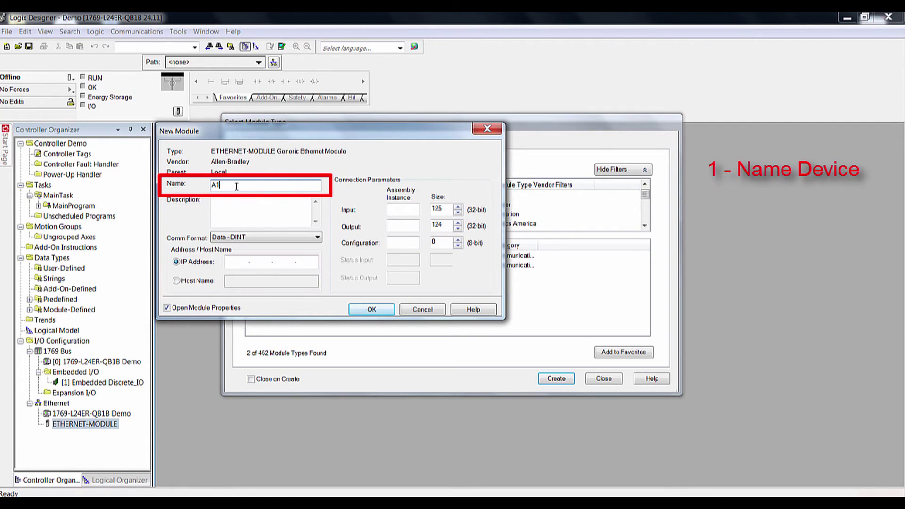
text(A1000)
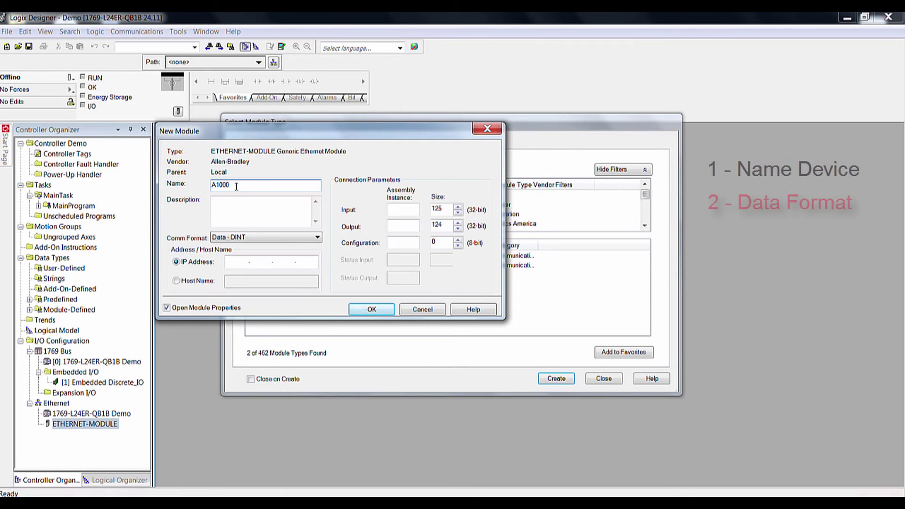
- Set the module's Comm Format to Data - INT and its IP address to 192.168.1.20
key(Tab)
key(Tab)
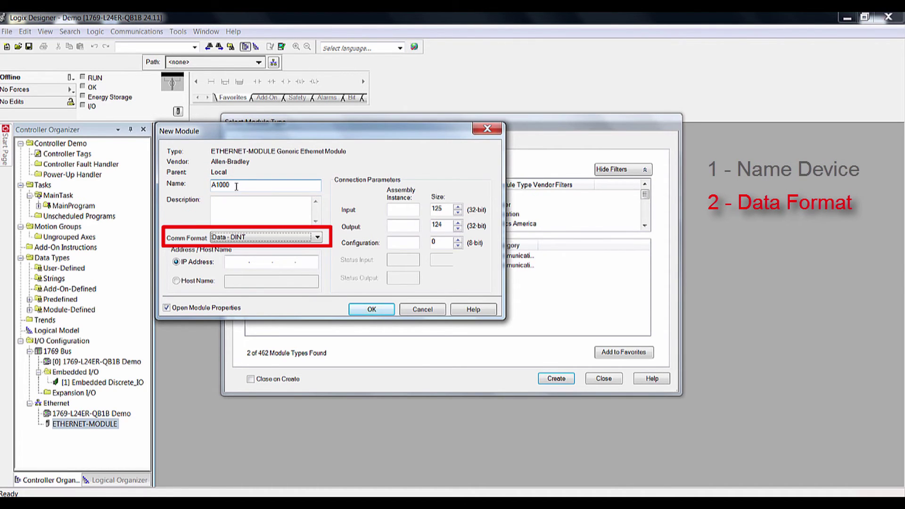
key(Down)
key(Down)
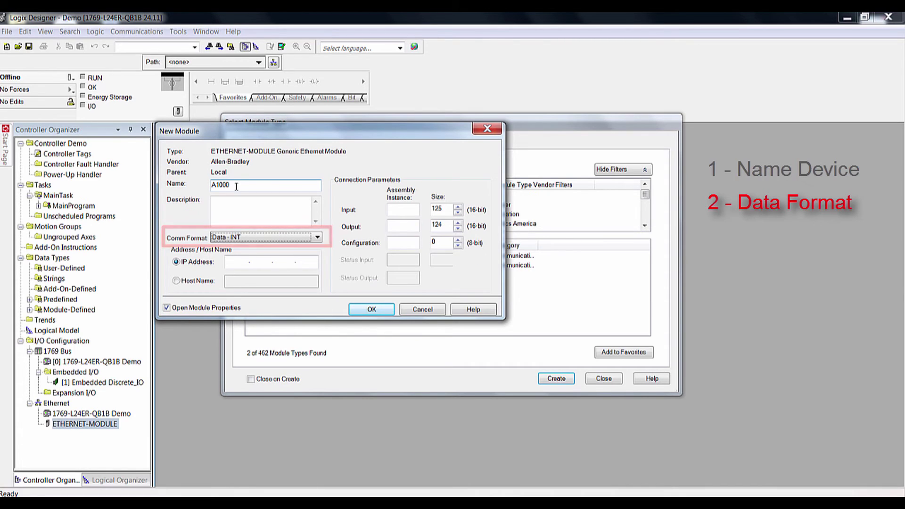
key(Tab)
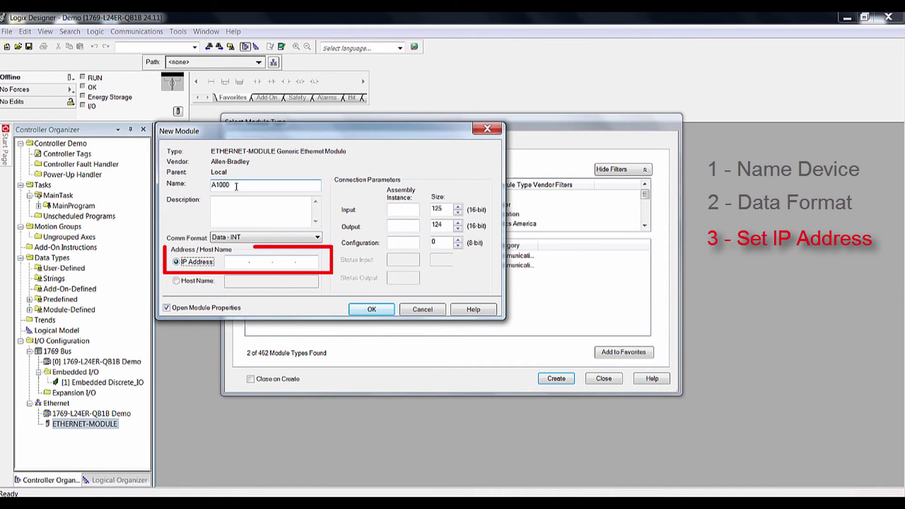
key(Tab)
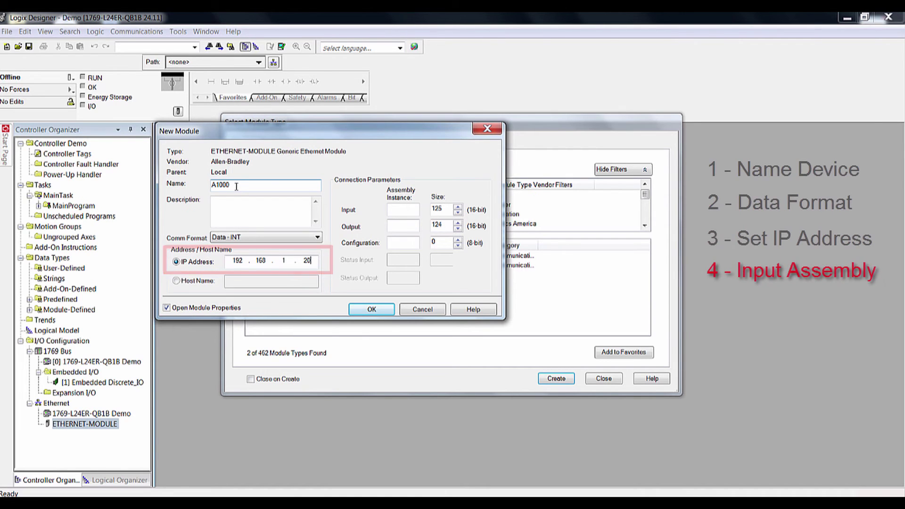
key(Tab)
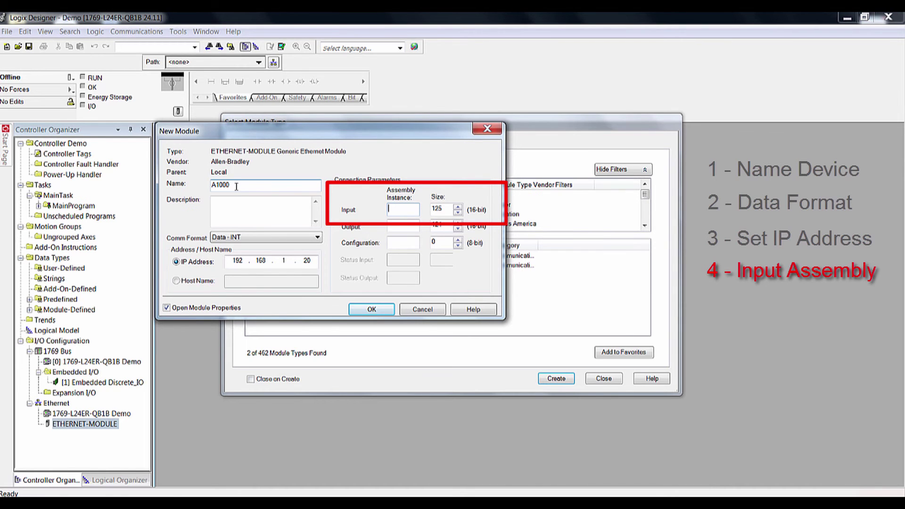
- Enter input instance 71 size 2, output instance 21 size 2, and configuration instance 1
text(71)
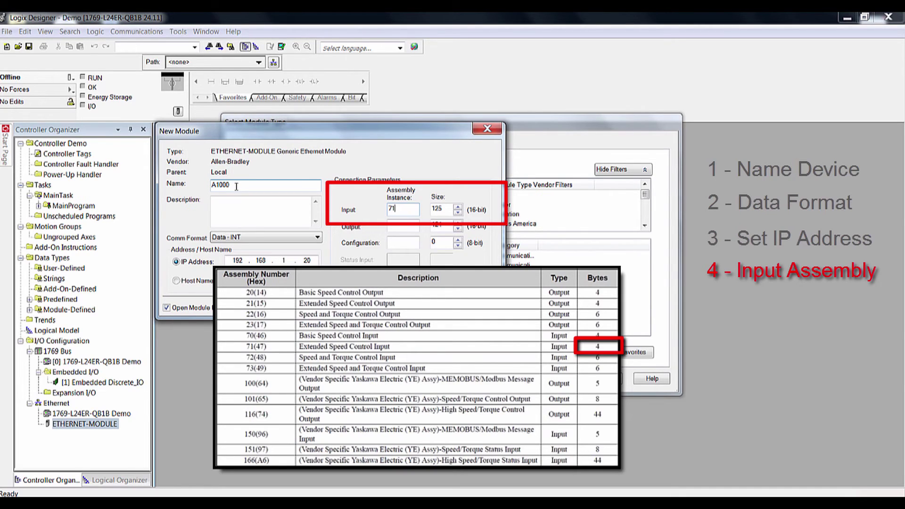
key(Tab)
text(2)
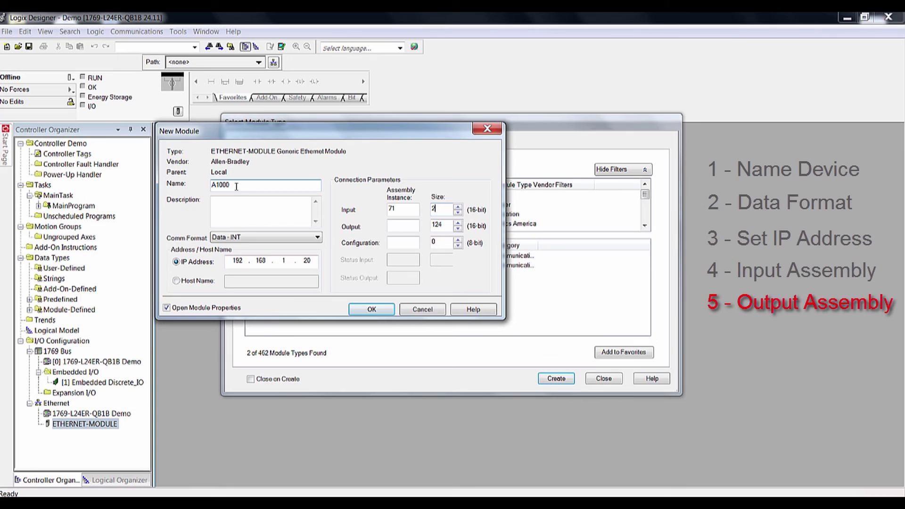
key(Tab)
text(2)
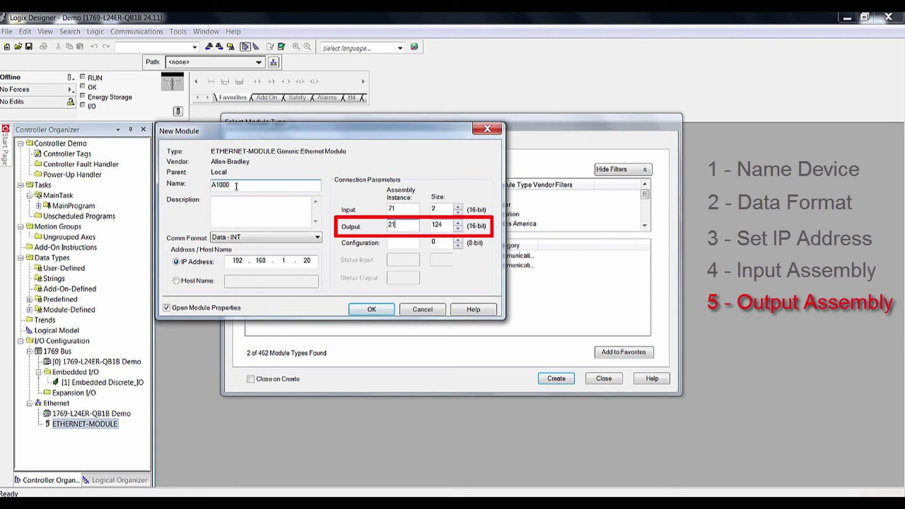
key(Tab)
text(2)
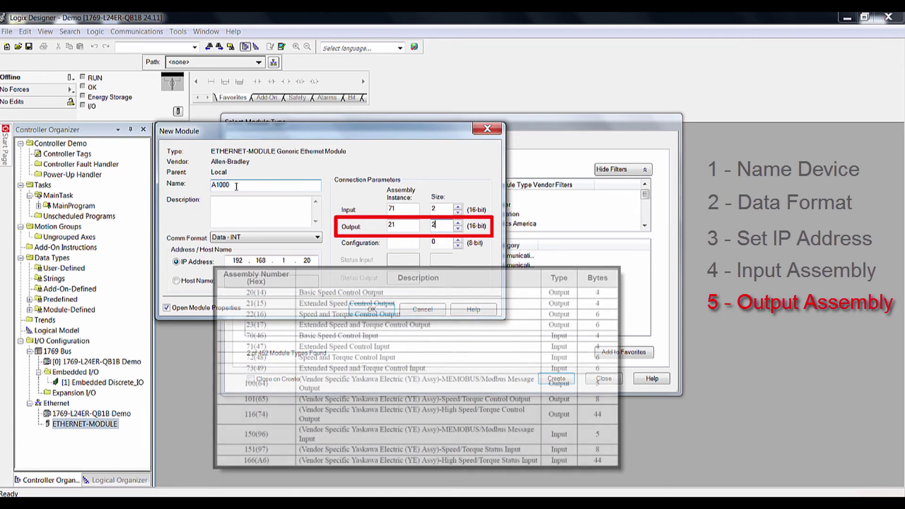
key(Tab)
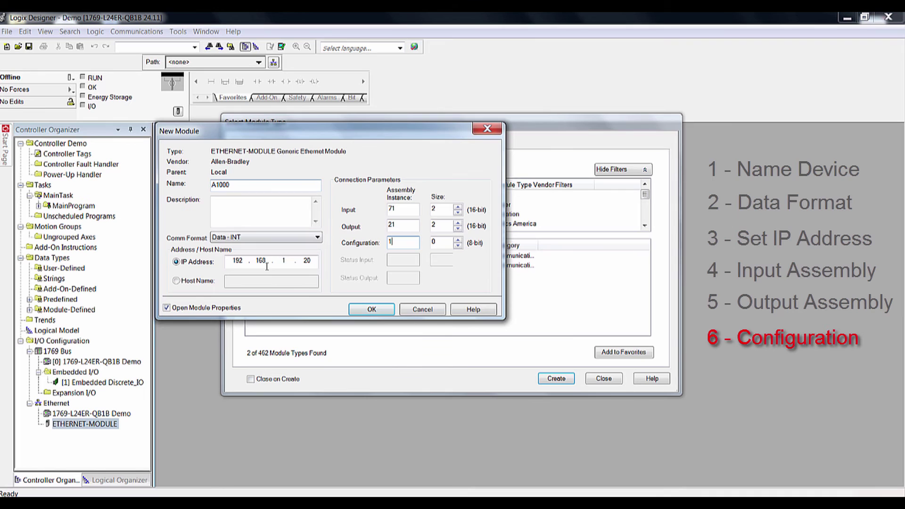
- Add the A1000 module and set its requested packet interval to 100.0 ms
click(358, 311)
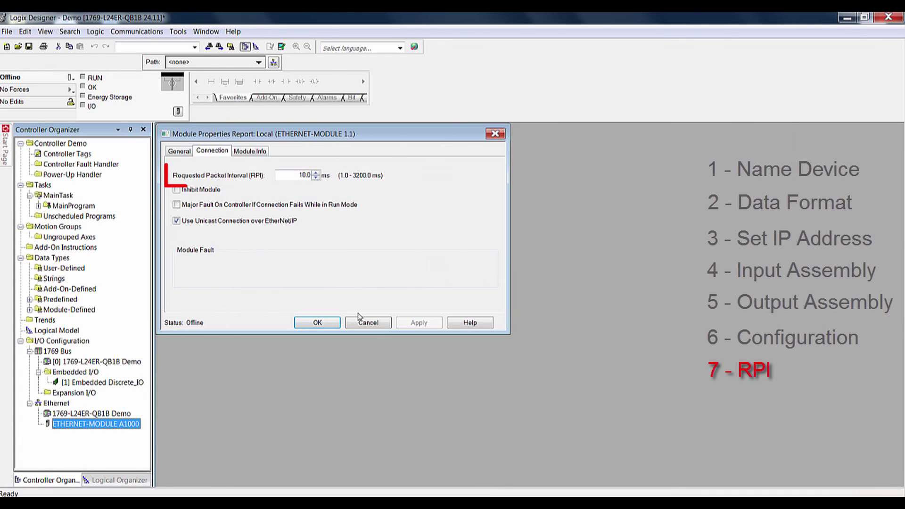
click(303, 175)
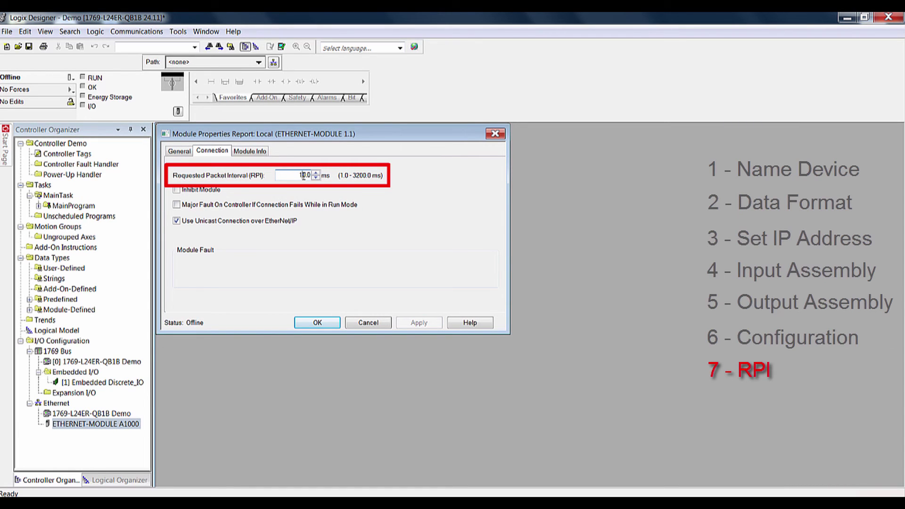
text(0)
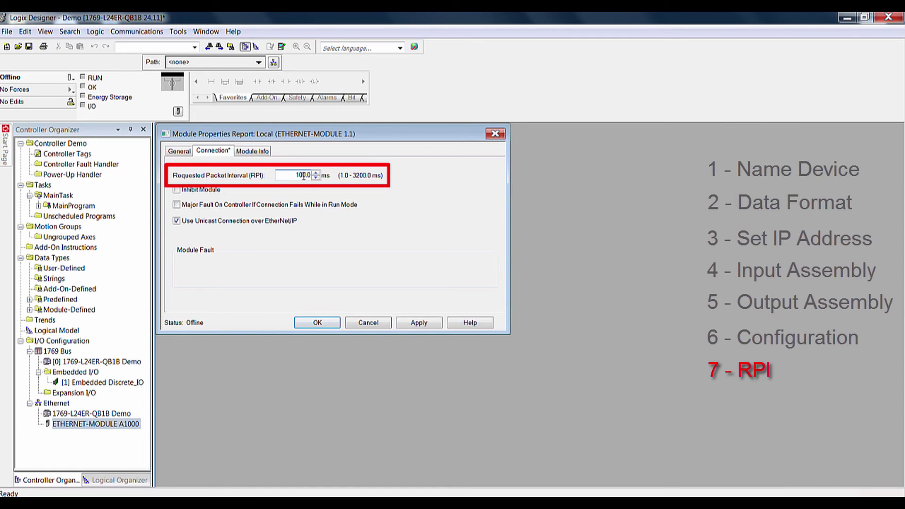
click(322, 326)
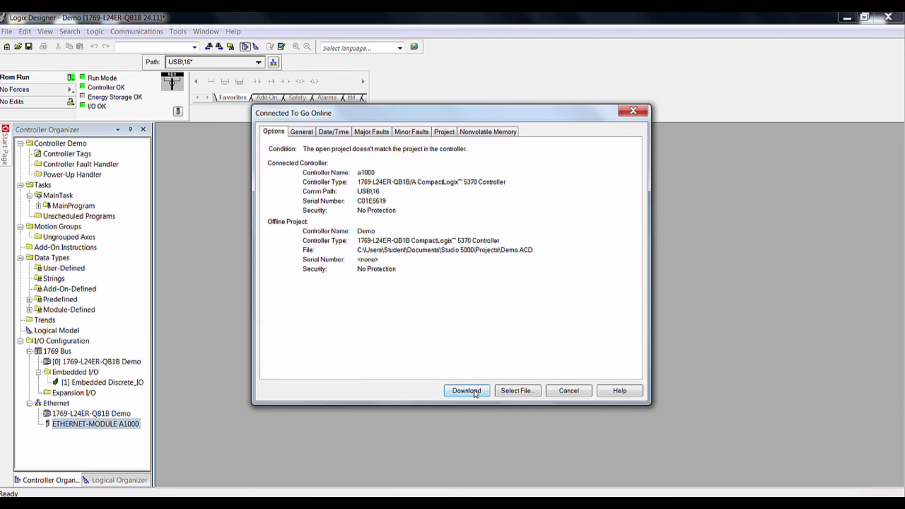
- Download the Demo project to the controller and switch it back to Remote Run
click(475, 391)
click(400, 383)
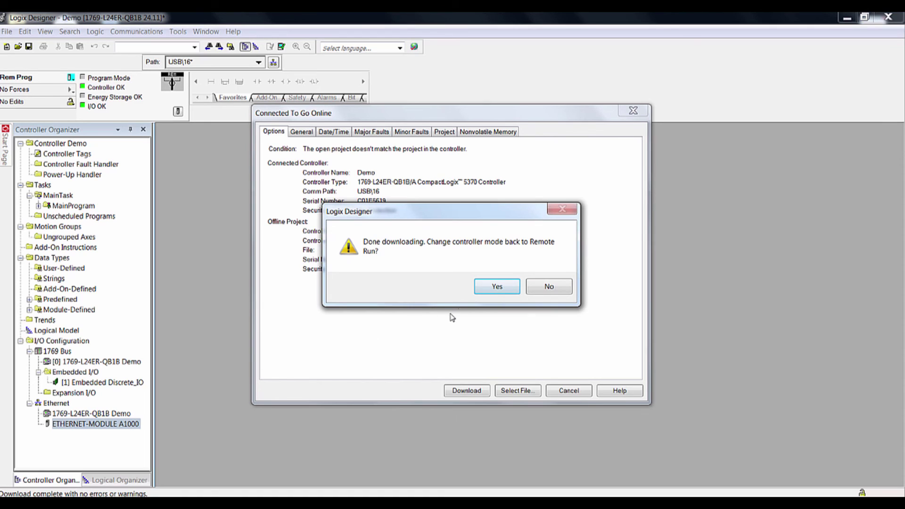
click(497, 286)
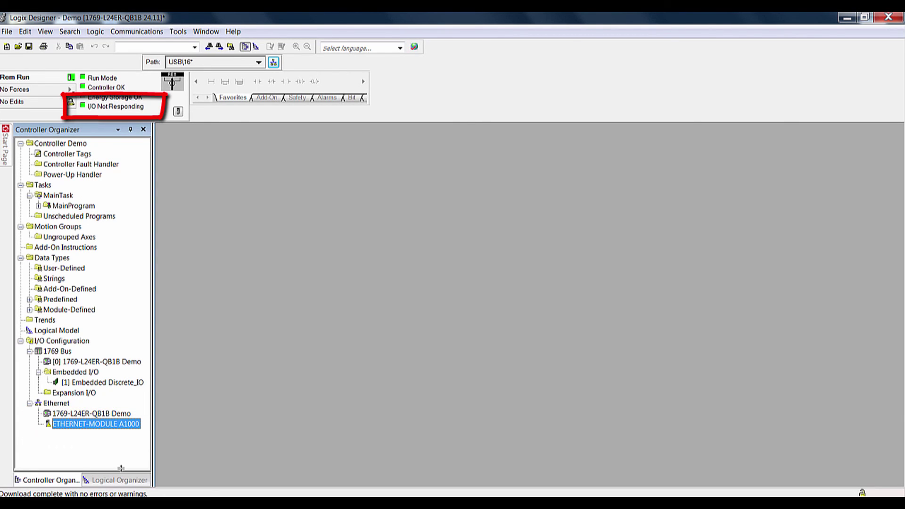
- Enlarge the details pane to show A1000's Connecting status and 16#0204 connection fault
drag(121, 468, 120, 394)
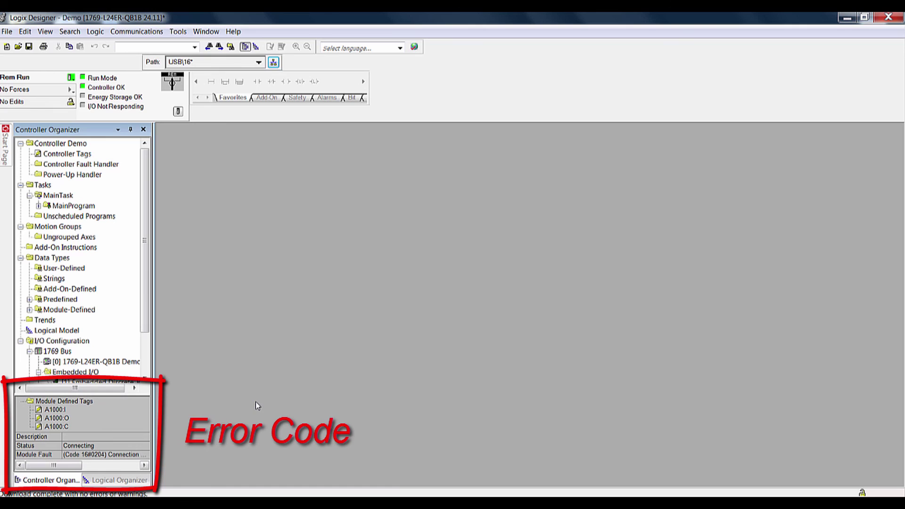